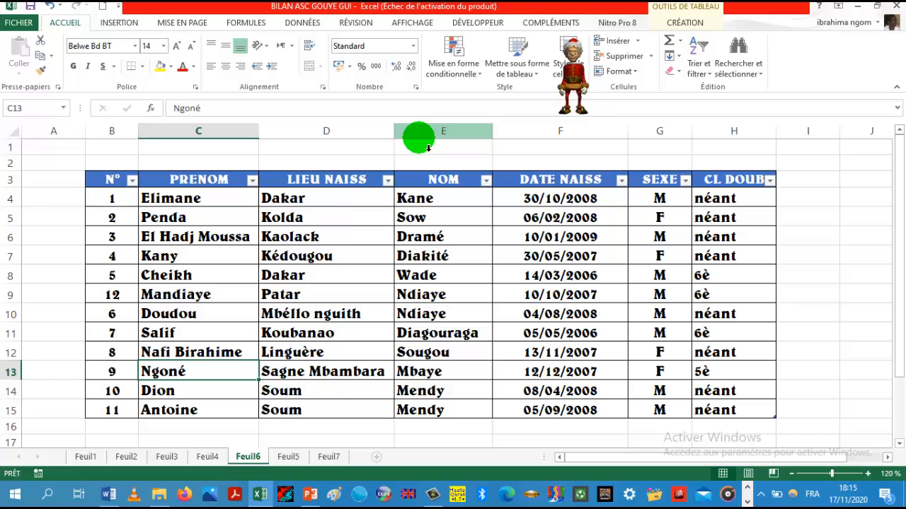
Insert an empty sheet column before the LIEU NAISS column on Feuil6
click(262, 131)
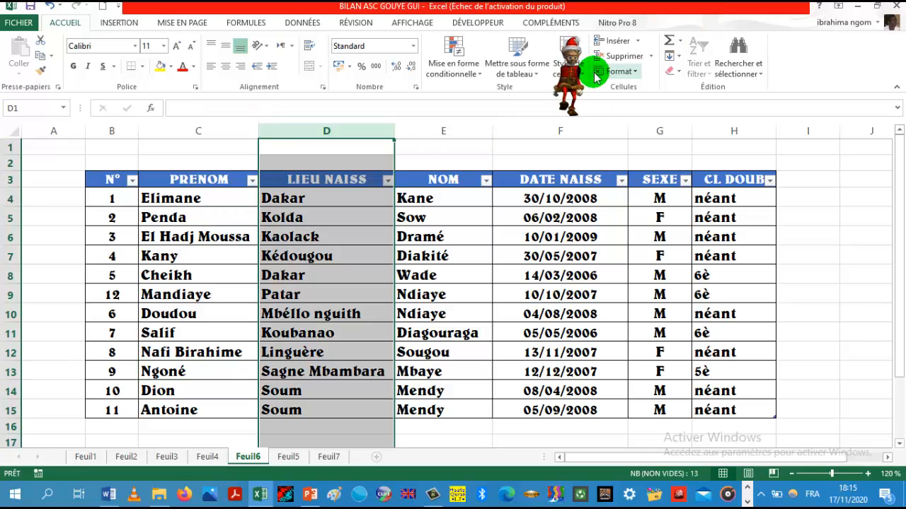
click(638, 44)
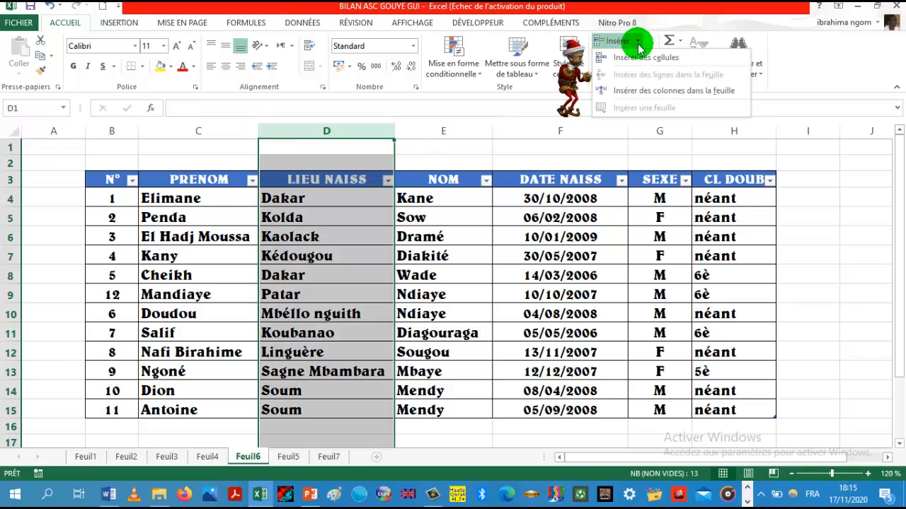
click(642, 92)
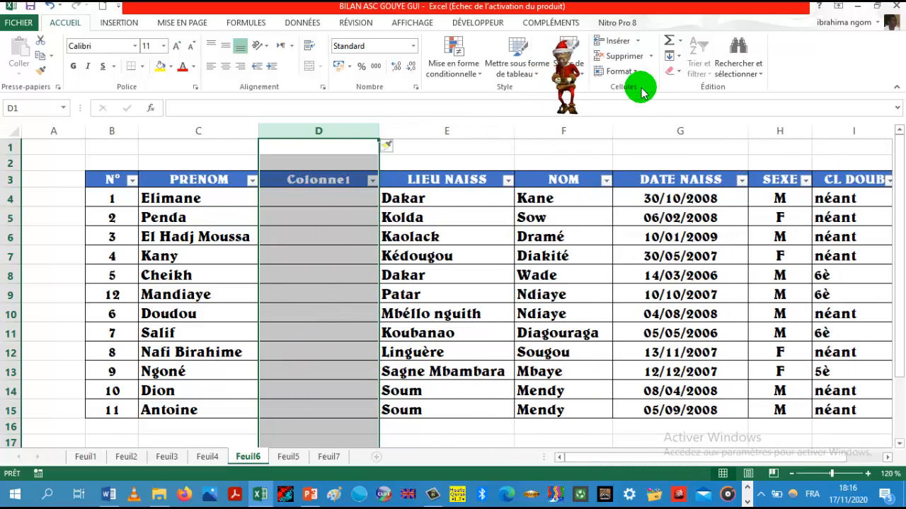
Fill the NOM column with yellow from its header down to the last entry, F3:F15
click(578, 183)
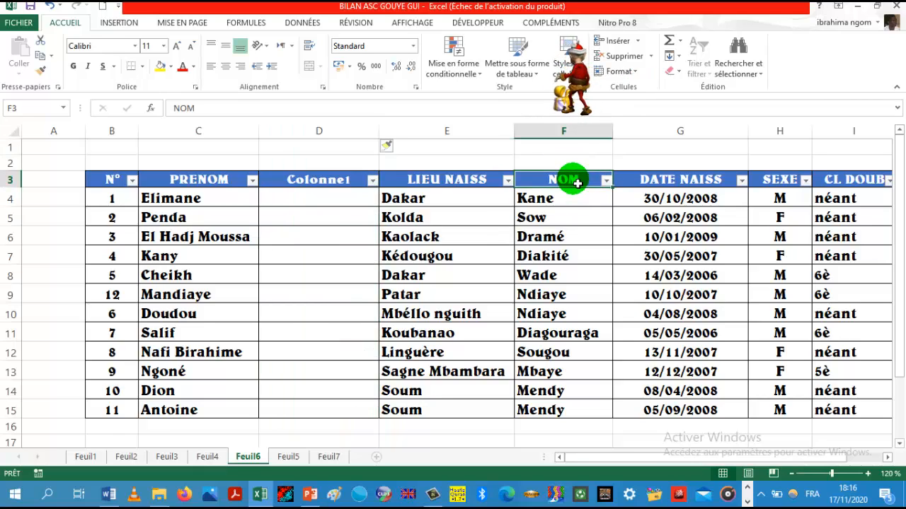
drag(578, 183, 590, 407)
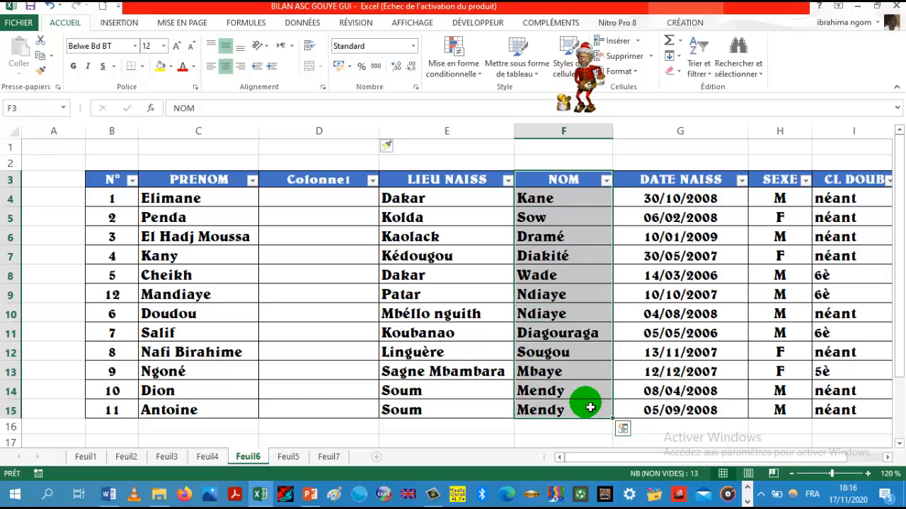
click(158, 70)
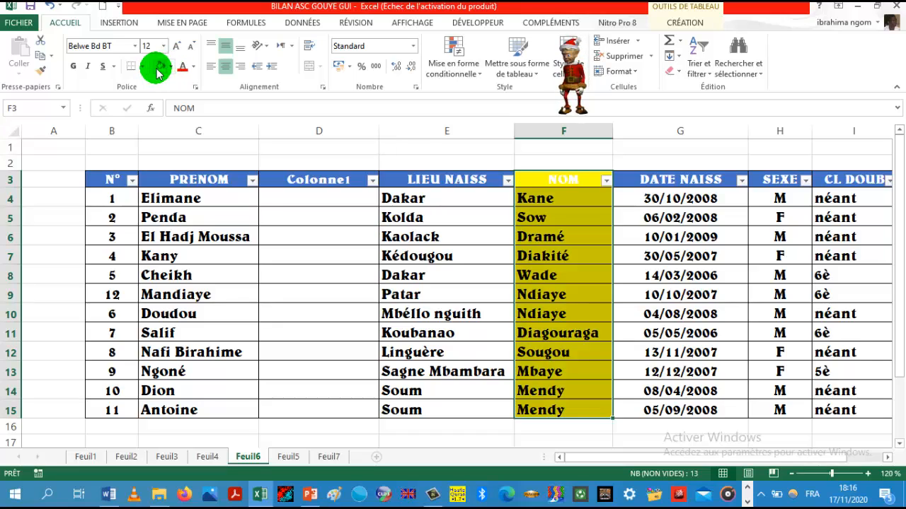
click(645, 242)
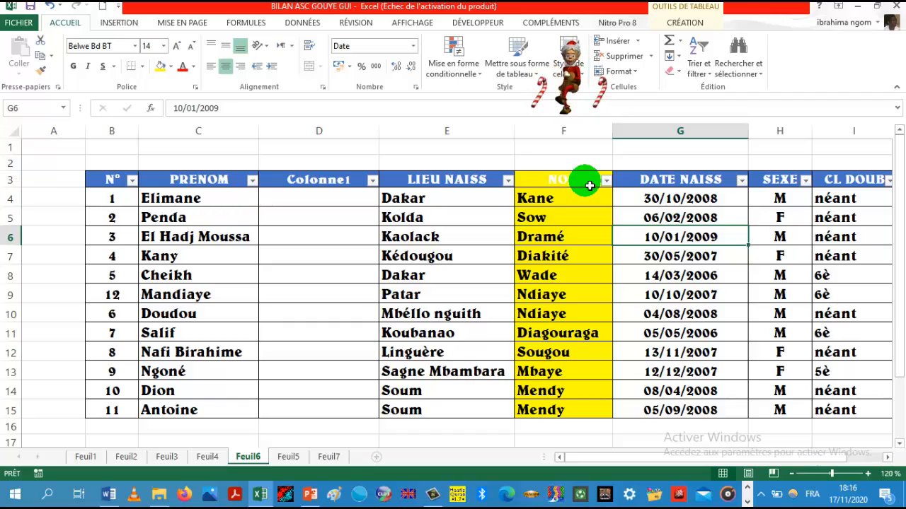
Move the NOM header and entries from F3:F15 into the empty column starting at D3, between PRENOM and LIEU NAISS
drag(590, 185, 607, 405)
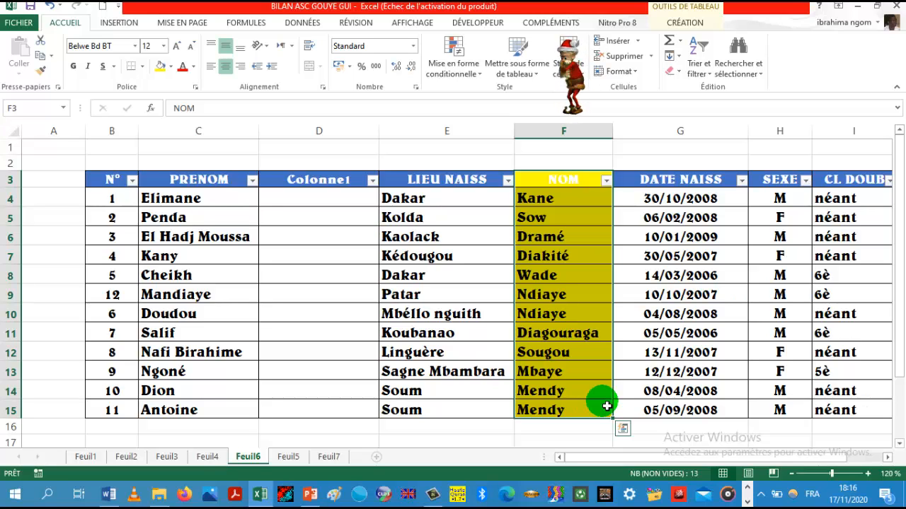
key(ctrl+c)
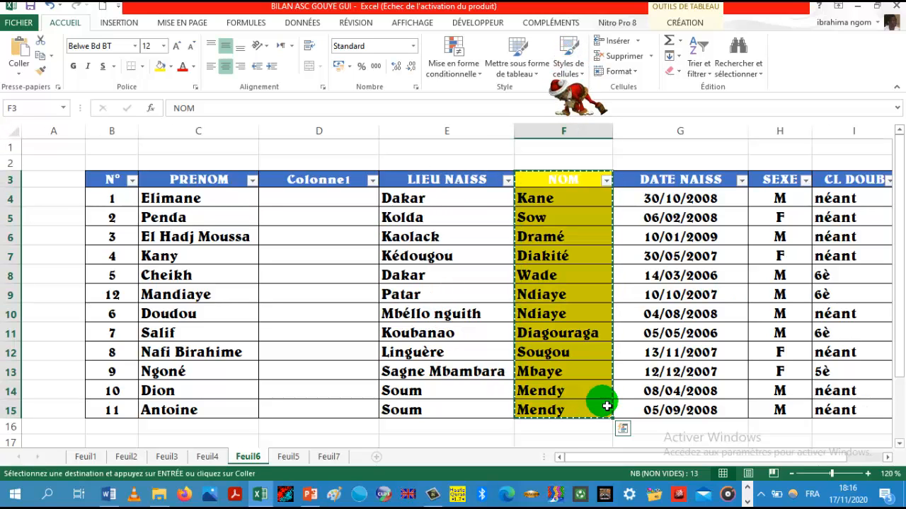
click(280, 185)
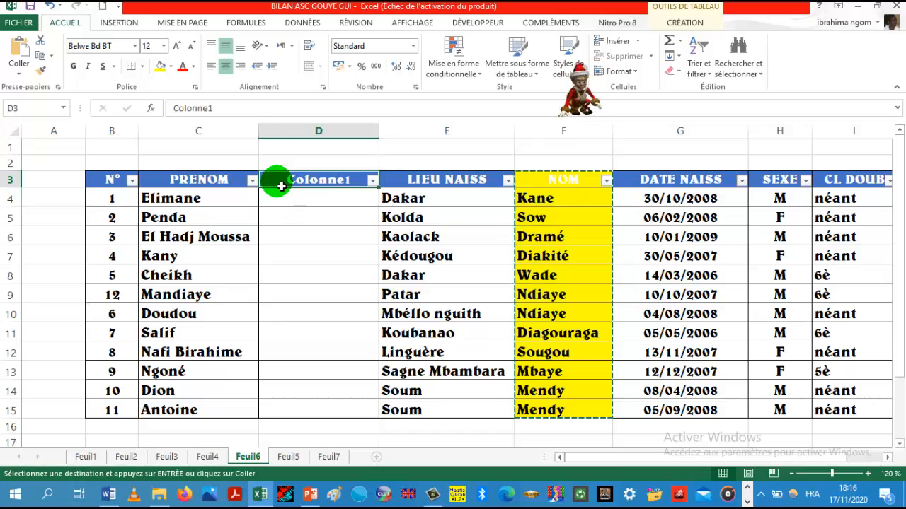
key(ctrl+v)
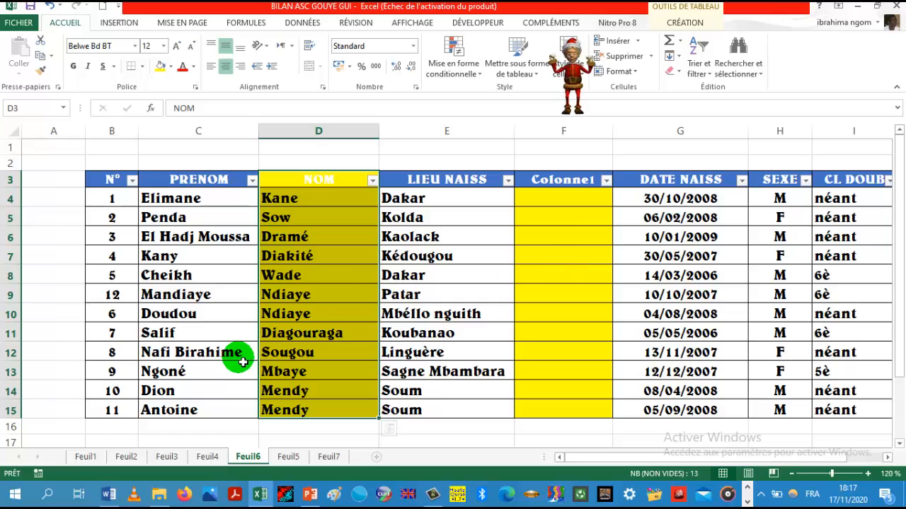
On sheet Feuil1, fill the NOM entries F11:F22 with yellow, leaving the header as is
click(81, 457)
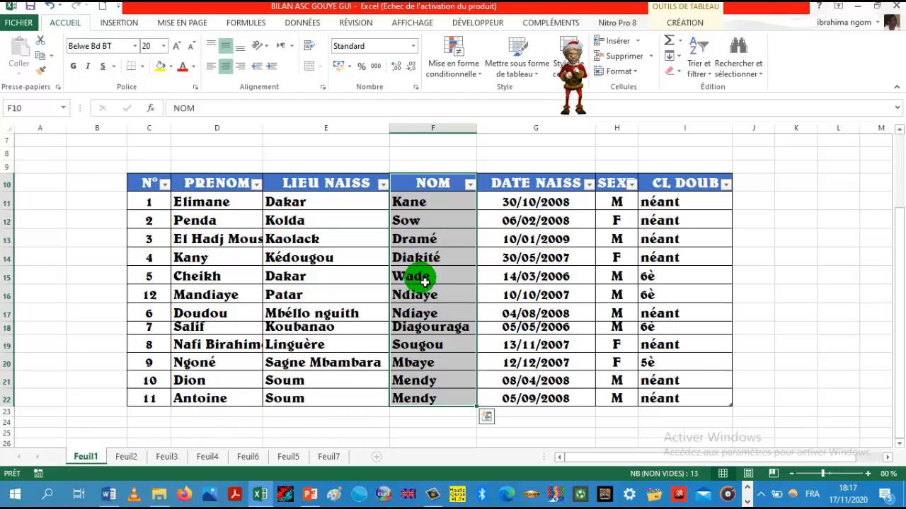
click(442, 200)
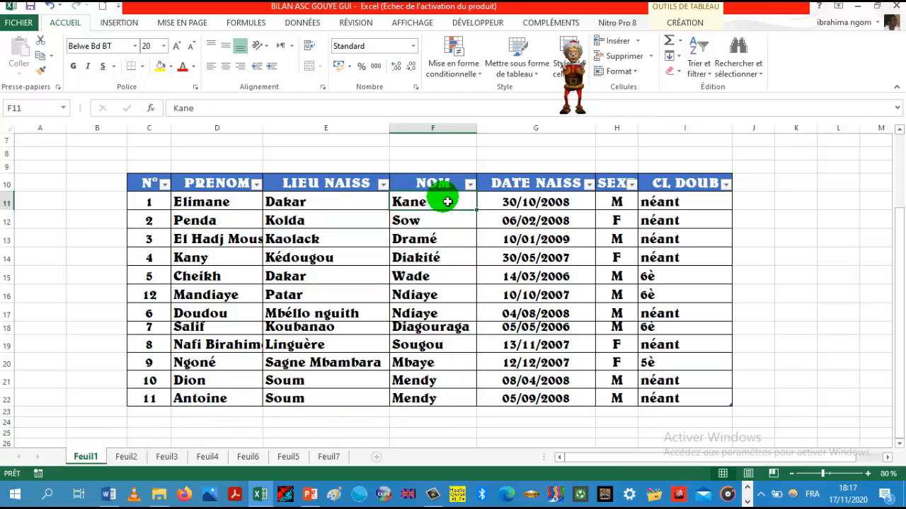
drag(448, 202, 441, 394)
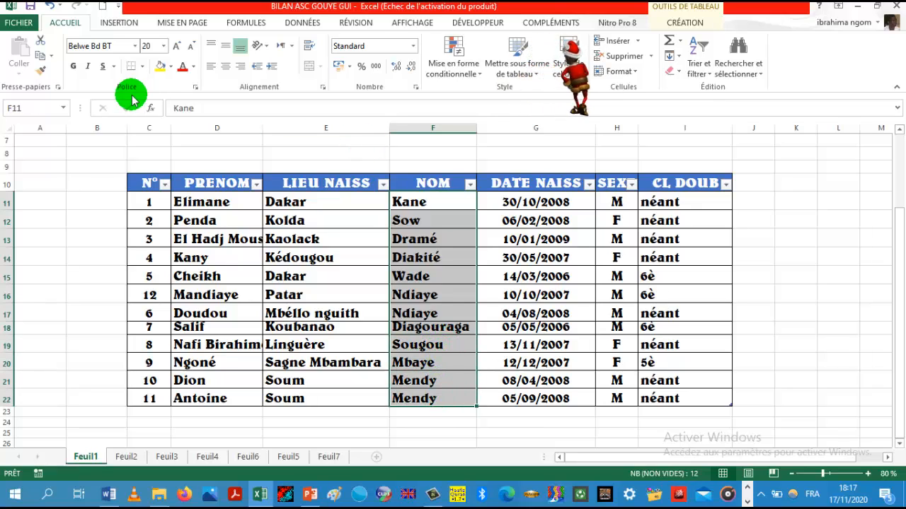
click(160, 68)
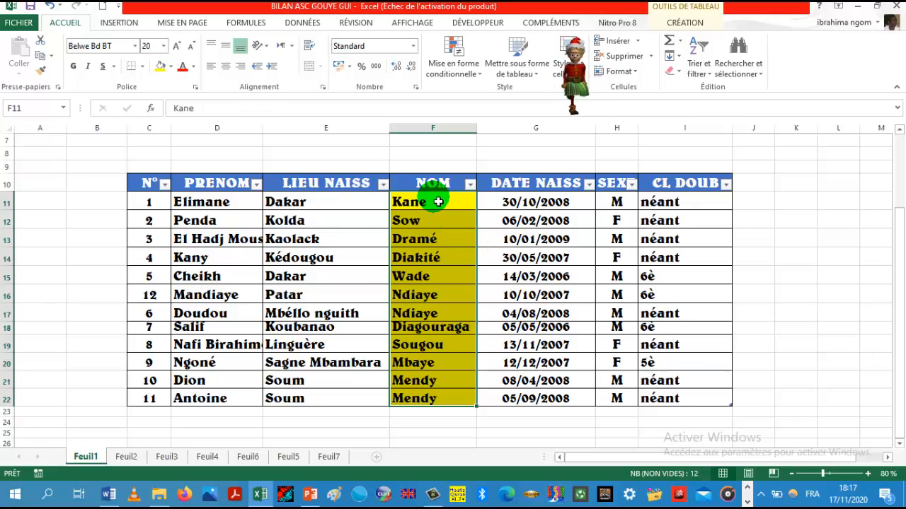
Move the NOM entries onto the LIEU NAISS cells E11:E22, accepting the replacement of their data, and undo that move
drag(438, 201, 453, 404)
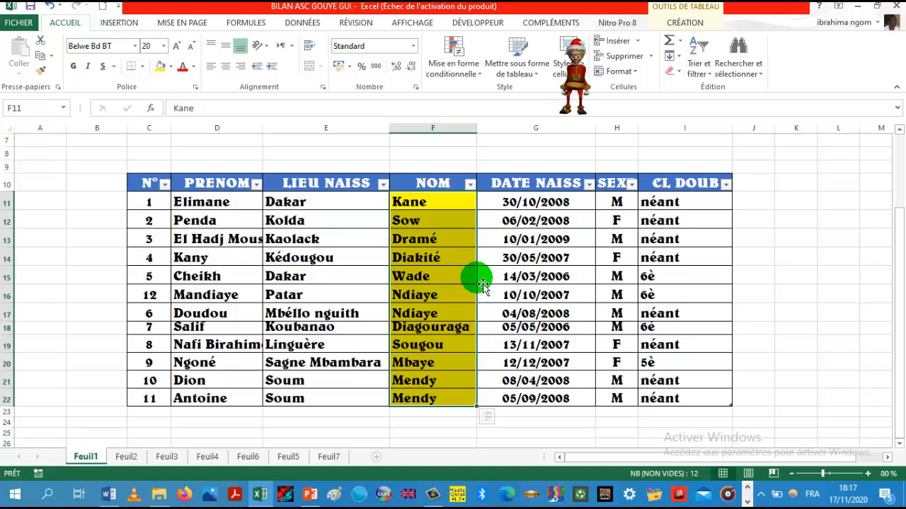
drag(482, 285, 368, 277)
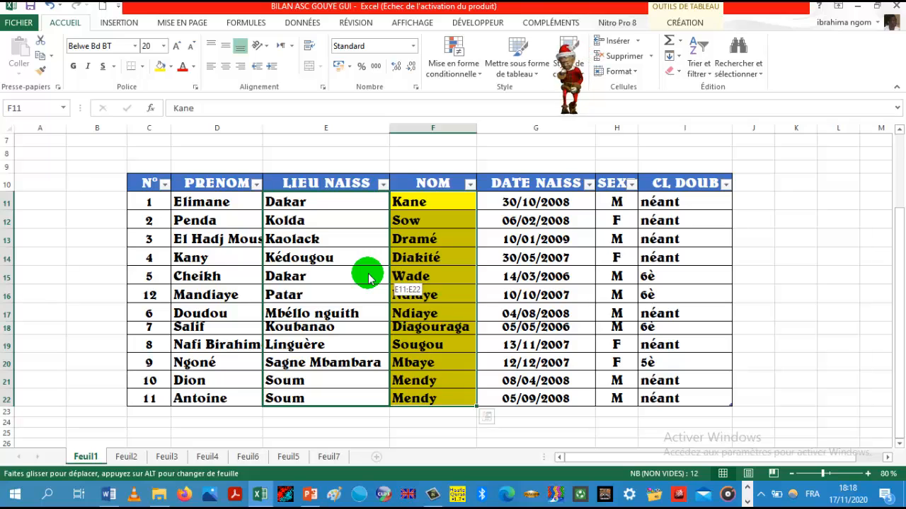
drag(368, 278, 368, 278)
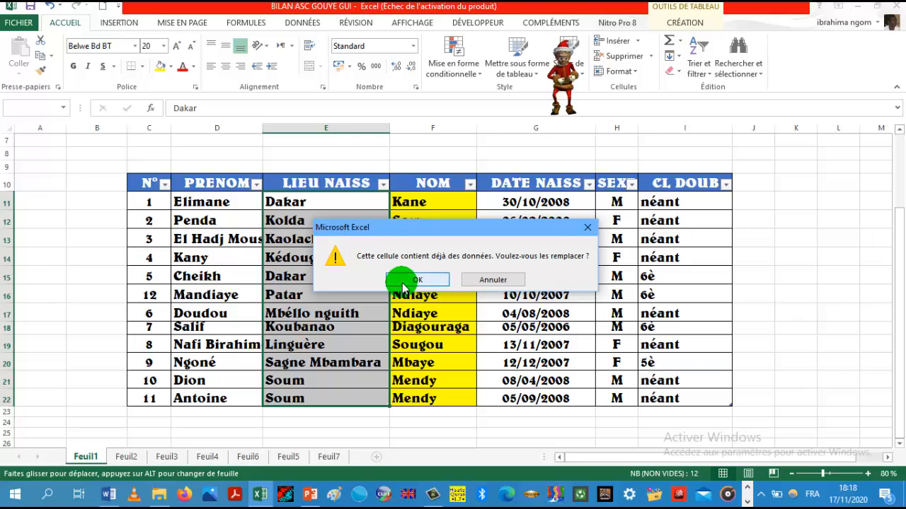
click(398, 280)
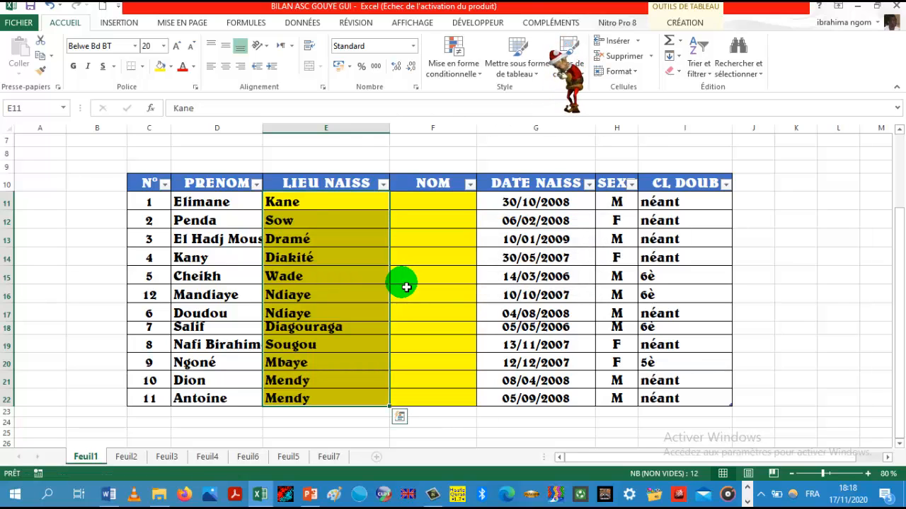
click(868, 479)
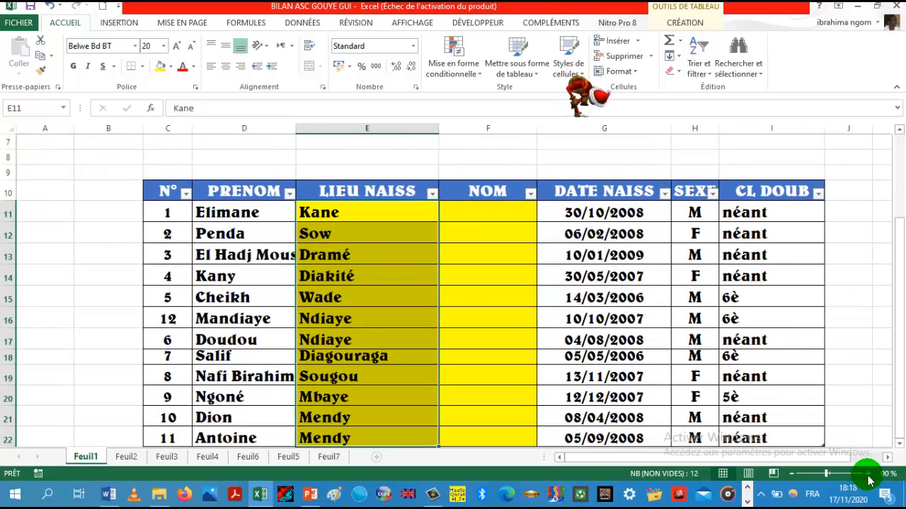
click(899, 444)
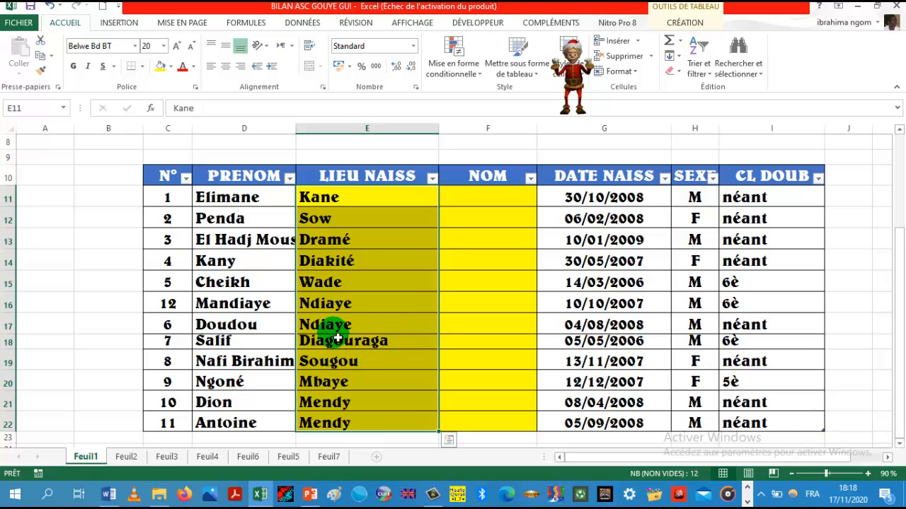
click(51, 9)
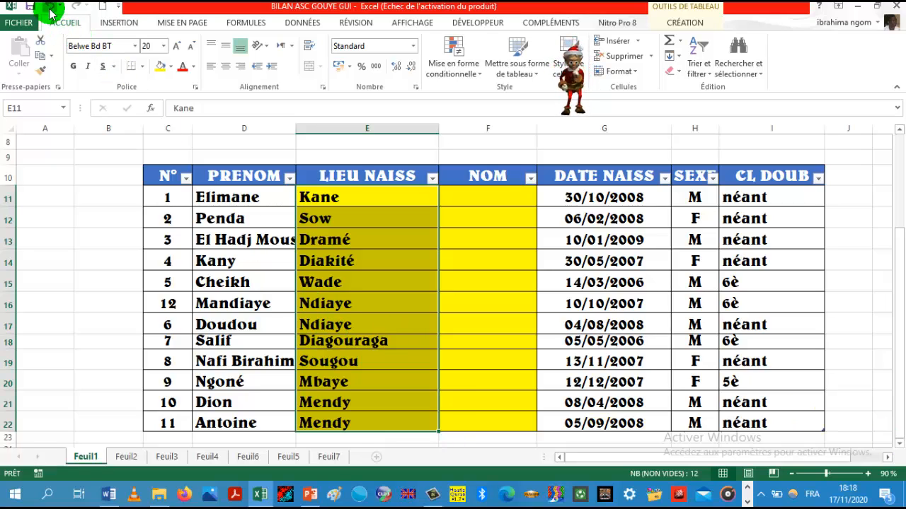
click(51, 8)
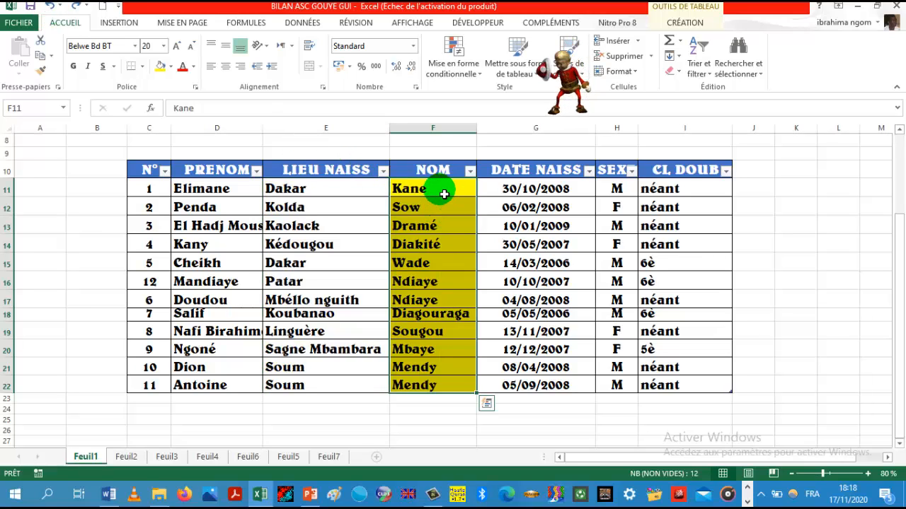
Insert the NOM column, header included, ahead of LIEU NAISS and autofit the width of column F
drag(443, 186, 459, 385)
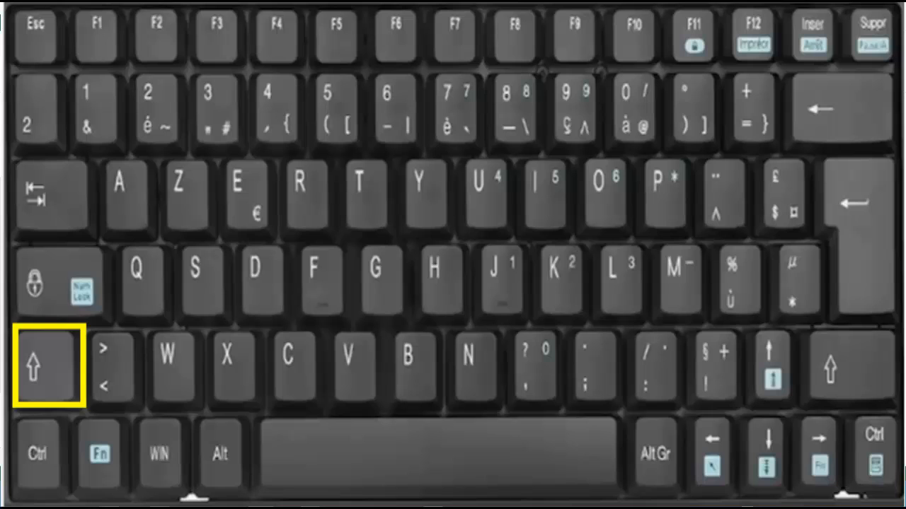
key(ctrl+shift+Down)
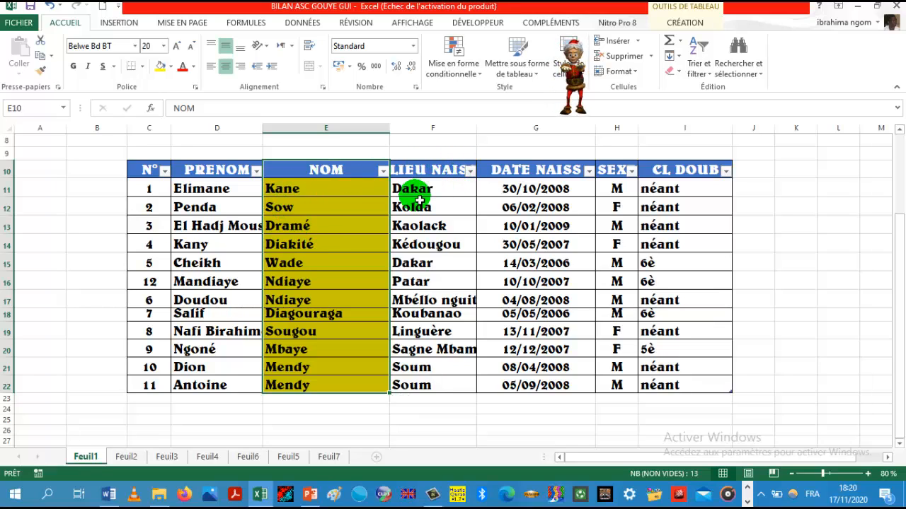
double_click(483, 133)
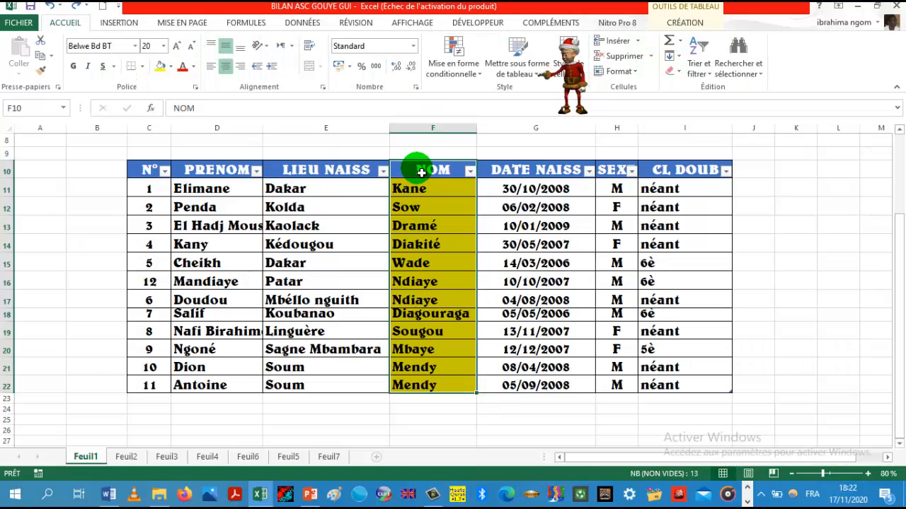
Shift F10:F22 ahead of LIEU NAISS without overwriting any data, and undo the shift
drag(421, 172, 423, 386)
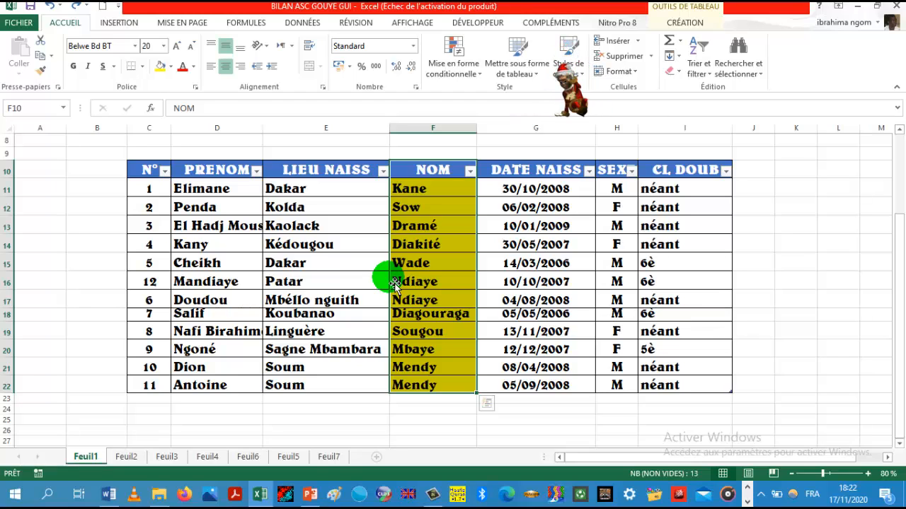
drag(394, 283, 267, 282)
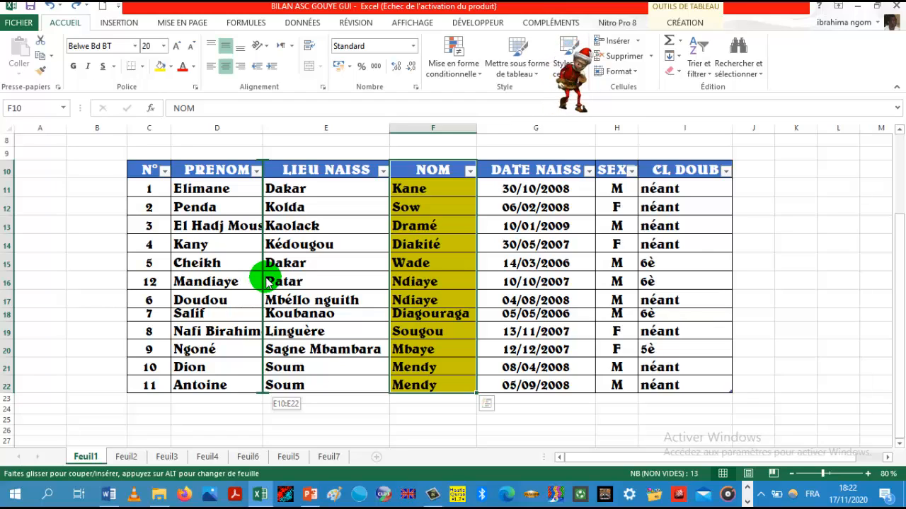
drag(268, 282, 268, 281)
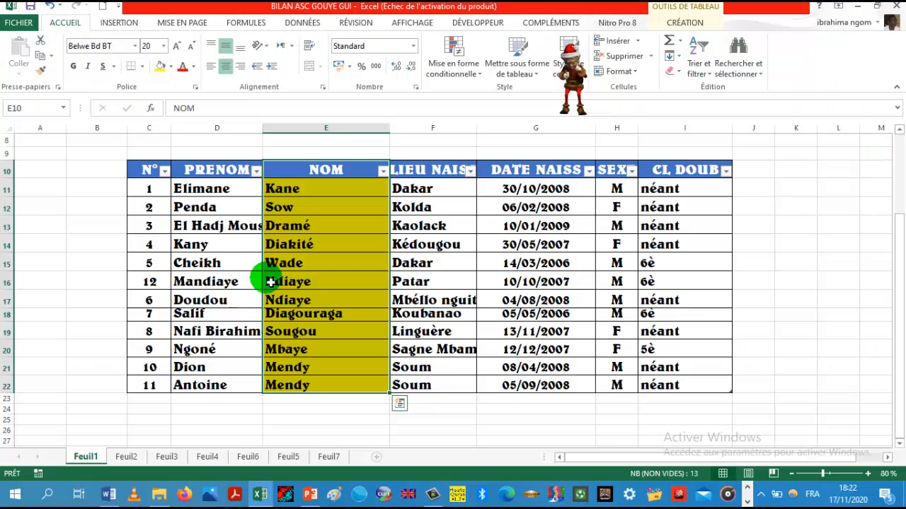
click(47, 7)
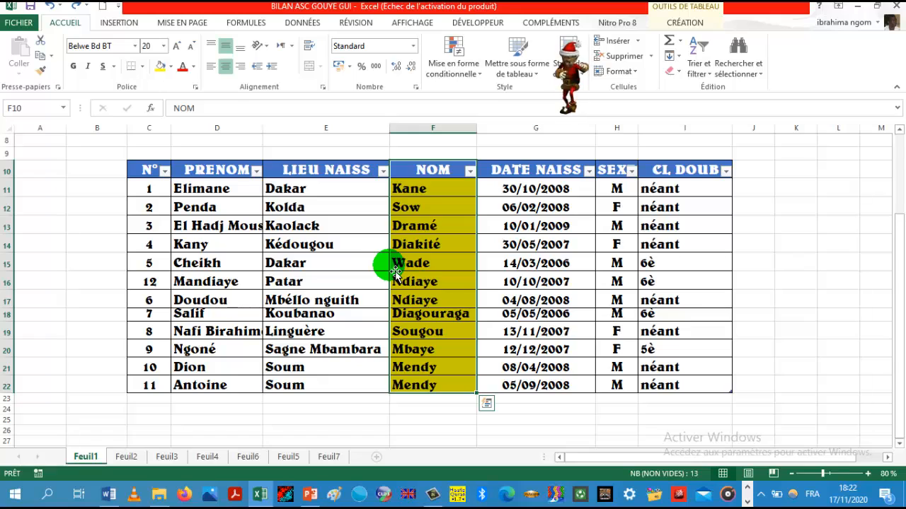
Place the NOM column between PRENOM and LIEU NAISS without overwriting data, and autofit the width of column F
drag(392, 269, 262, 267)
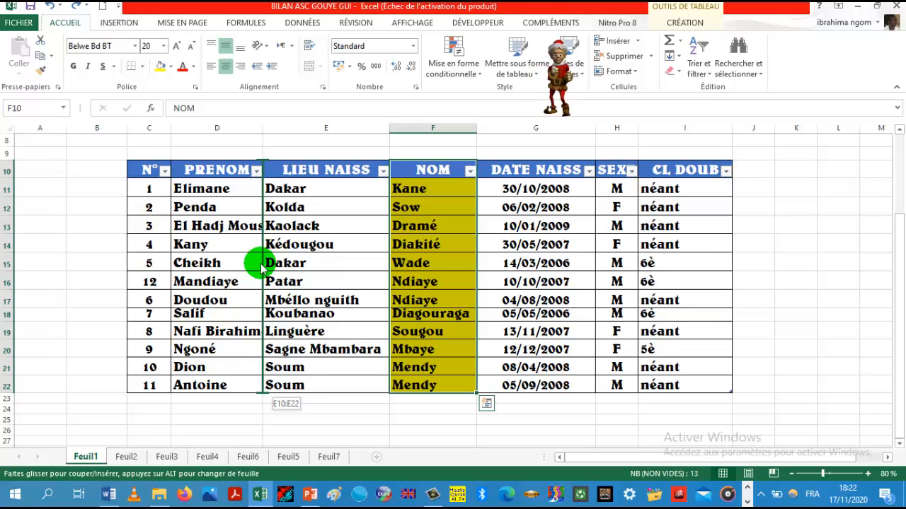
drag(262, 268, 263, 268)
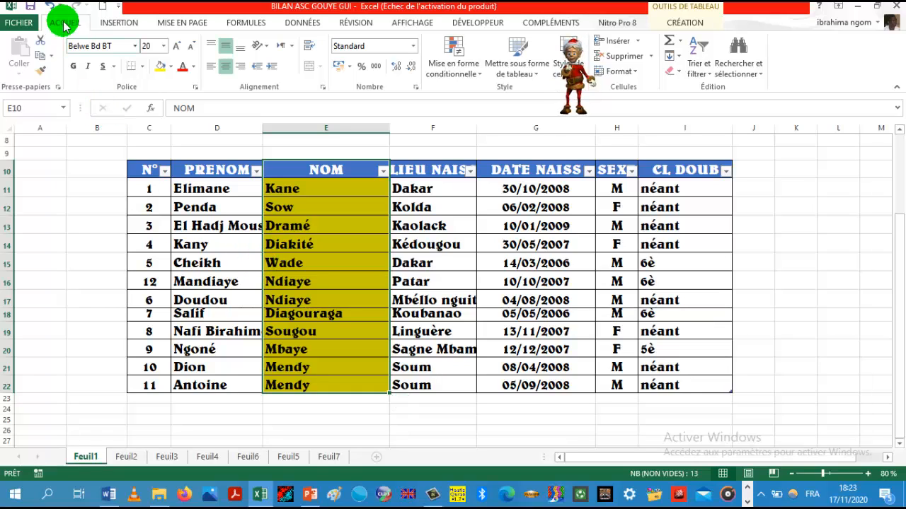
double_click(477, 127)
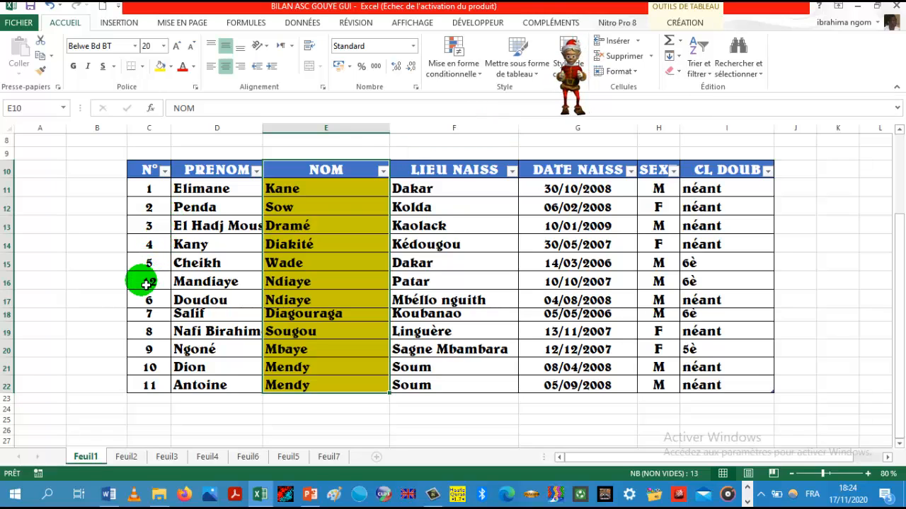
Move the table row numbered 12 (C16:I16) below the row numbered 11, shifting the other rows up
drag(148, 284, 719, 283)
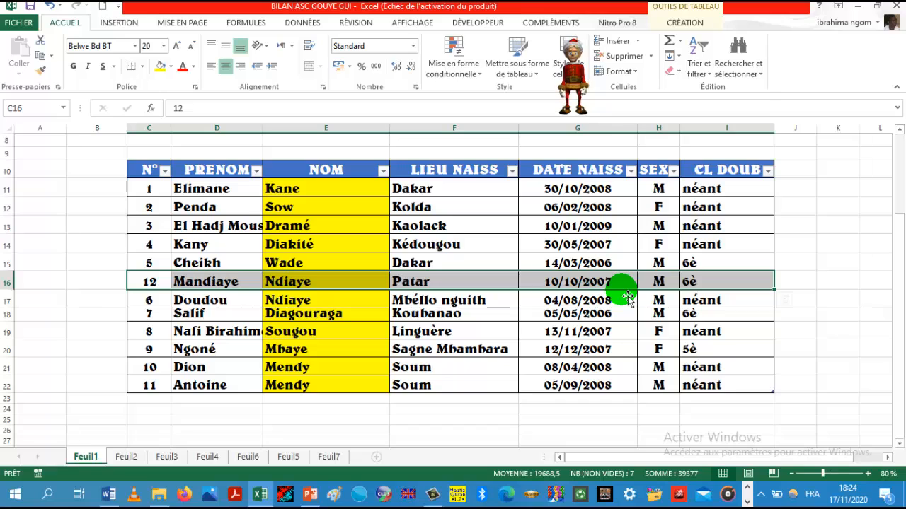
drag(623, 296, 630, 394)
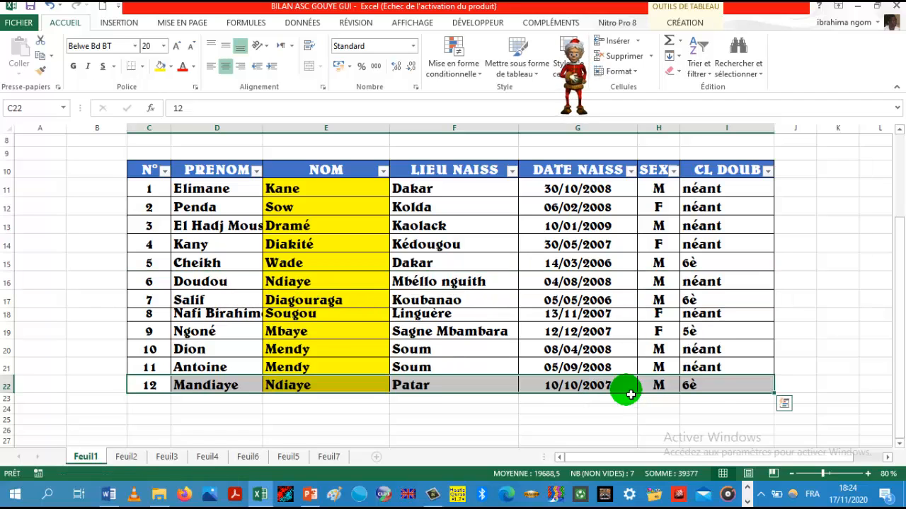